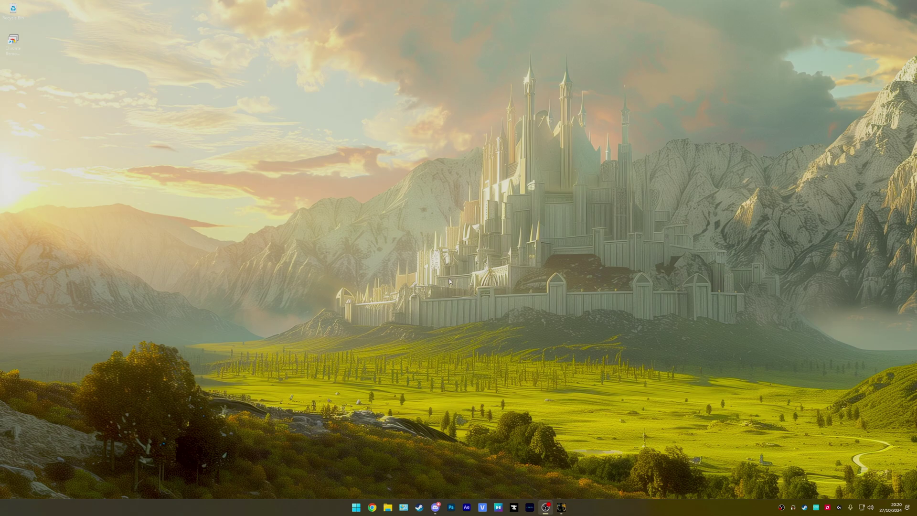
Check the custom resolutions in the display settings of AMD Software: Adrenalin Edition and close the program
mouse_move(567, 508)
right_click(517, 316)
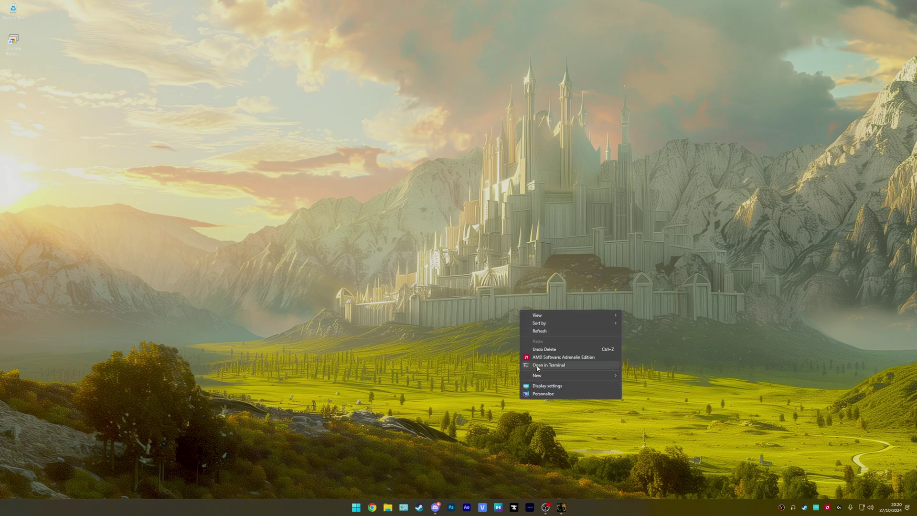
right_click(453, 249)
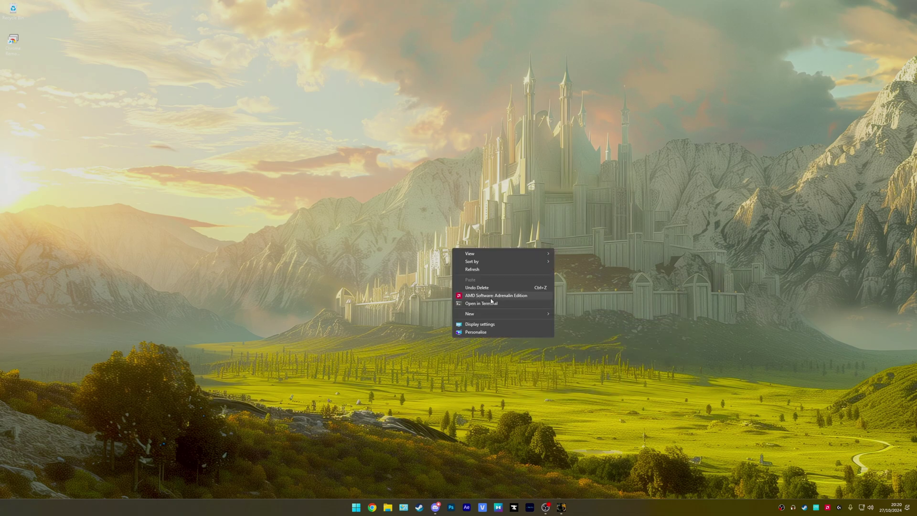
click(481, 296)
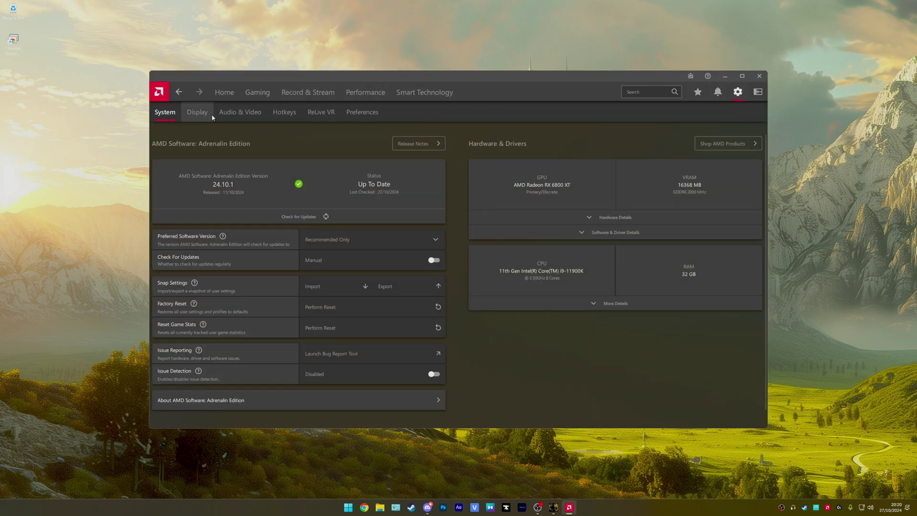
click(209, 114)
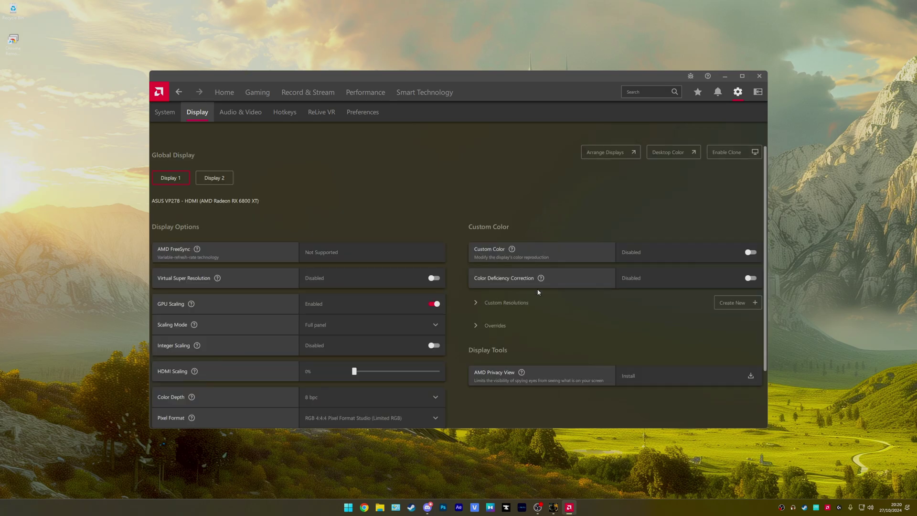
click(506, 303)
scroll(507, 287, down, 3)
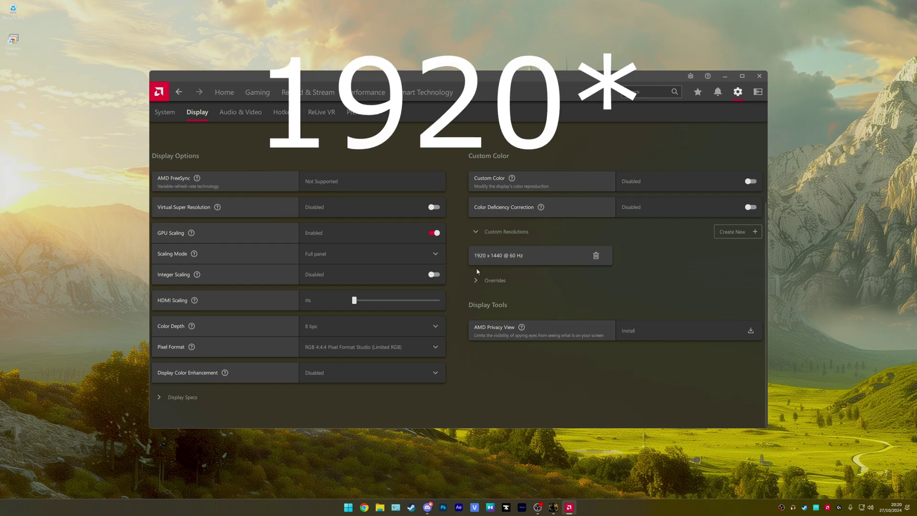
click(759, 76)
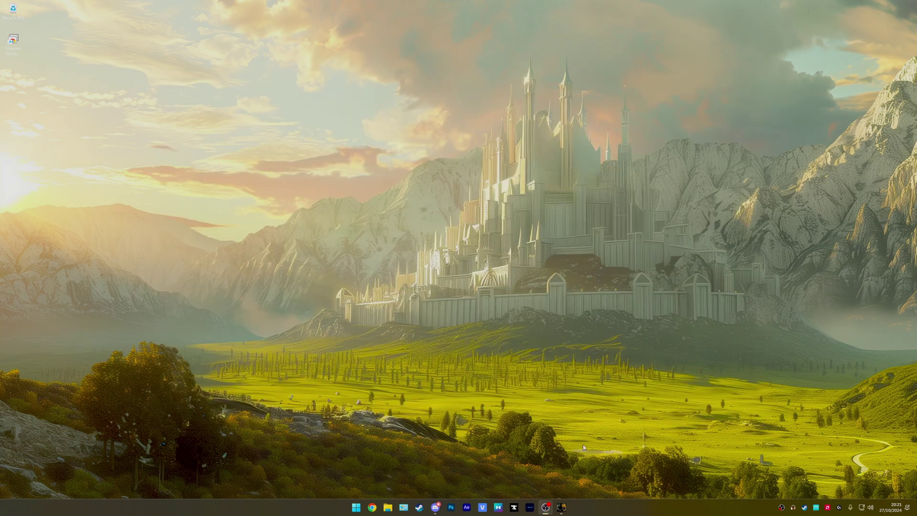
Switch to Call of Duty and open its graphics settings
click(562, 508)
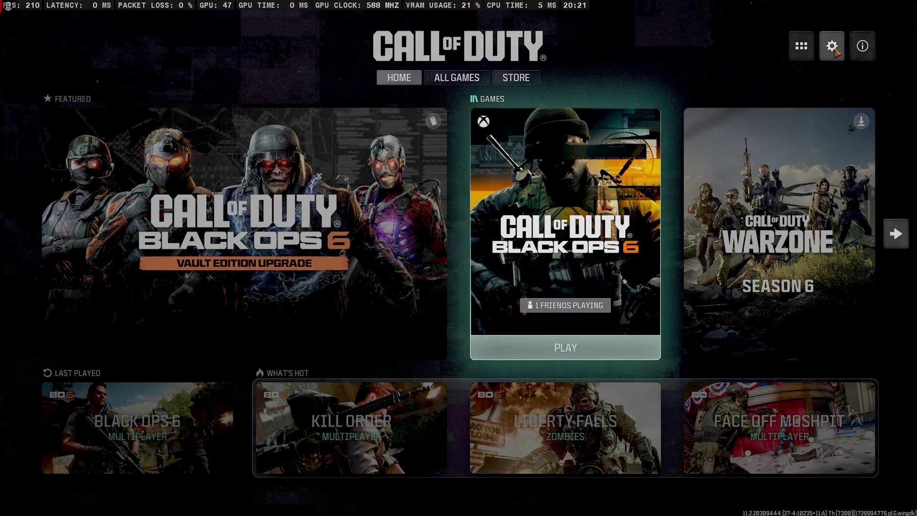
click(833, 48)
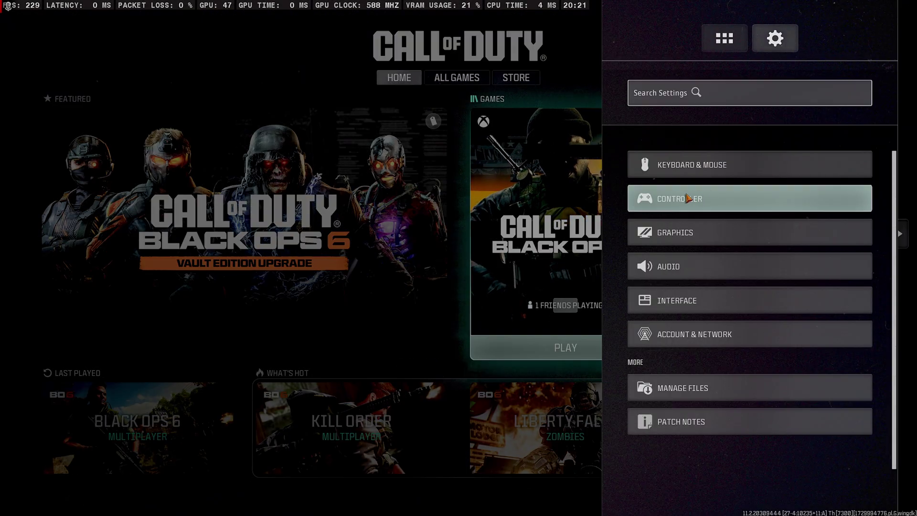
click(691, 235)
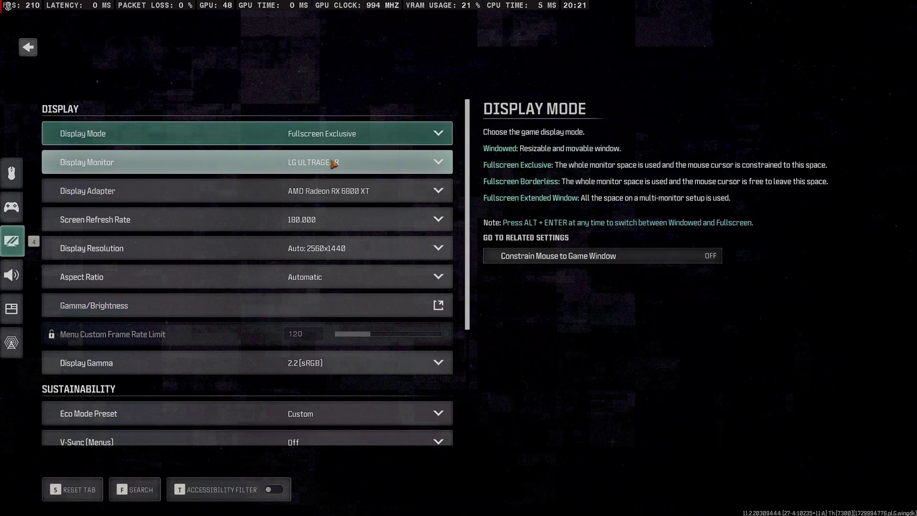
Set the display resolution to 1920x1440 and the aspect ratio to Wide 16:10
click(322, 253)
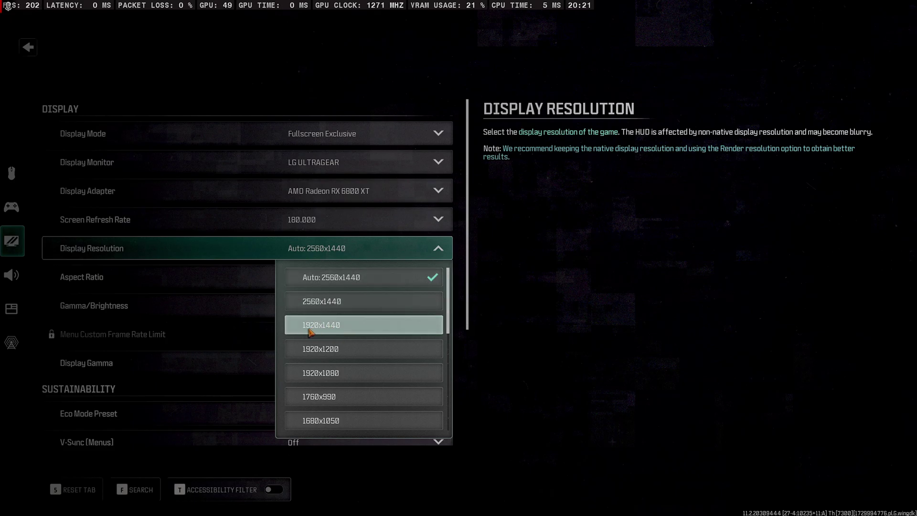
click(327, 329)
click(307, 286)
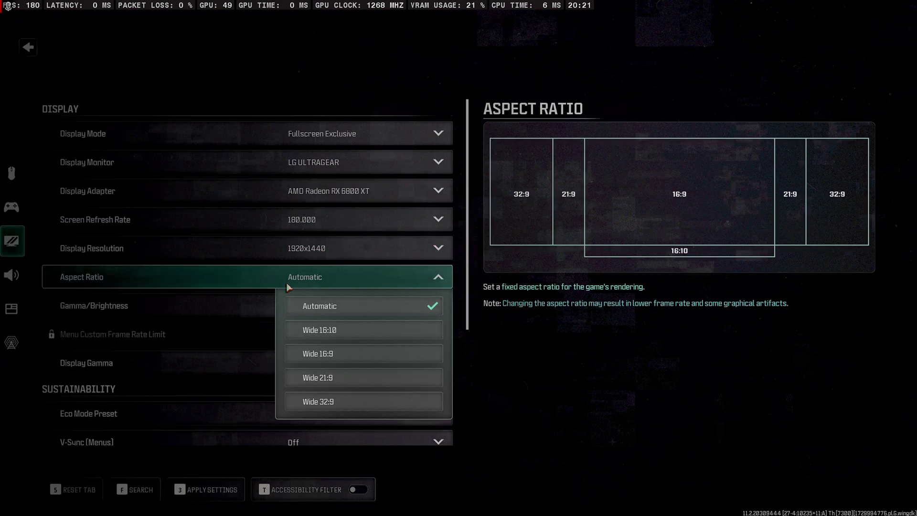
click(323, 337)
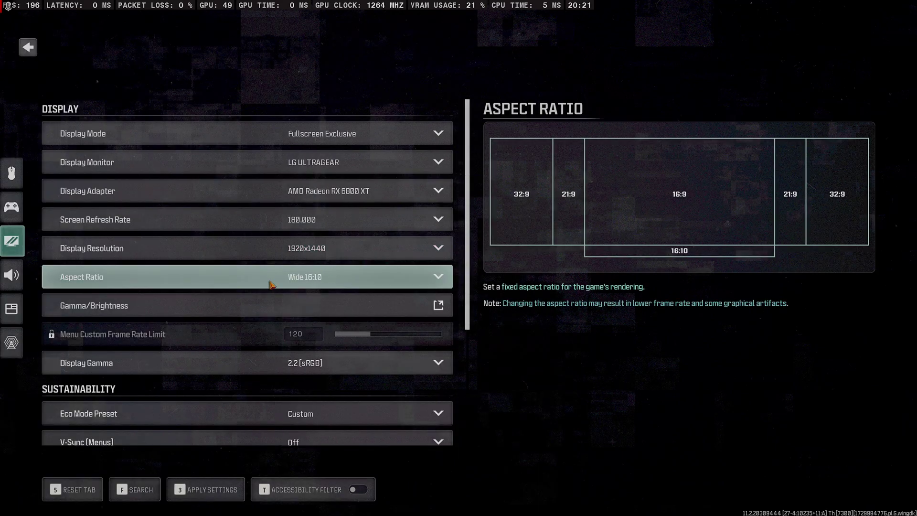
Reselect Wide 16:10 as the aspect ratio and apply the graphics settings
click(326, 282)
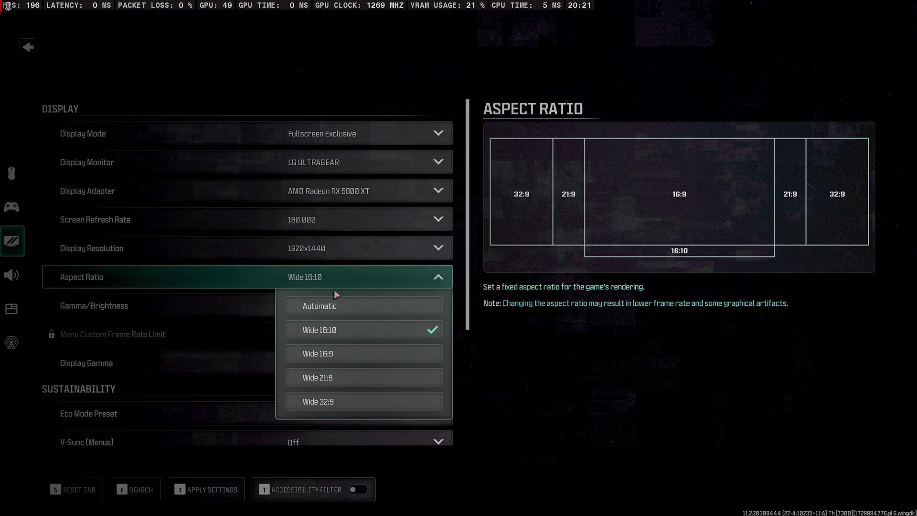
click(559, 380)
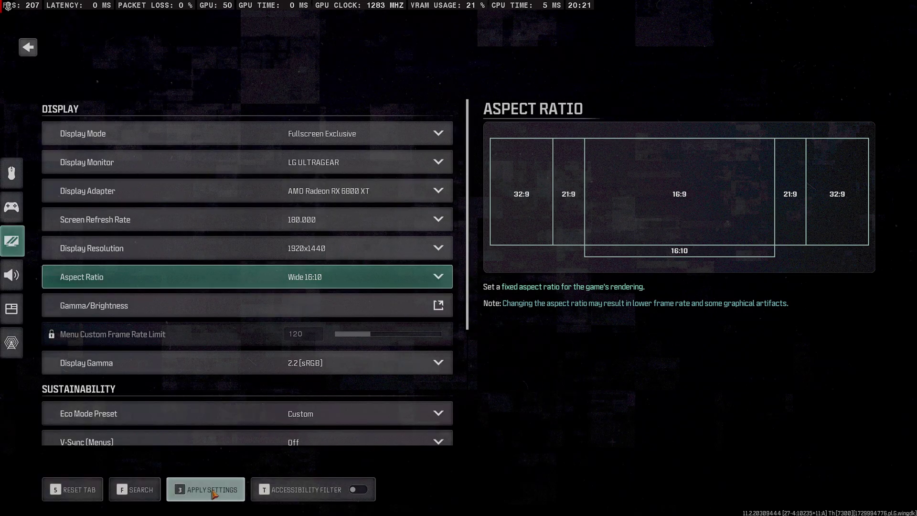
click(304, 280)
click(328, 334)
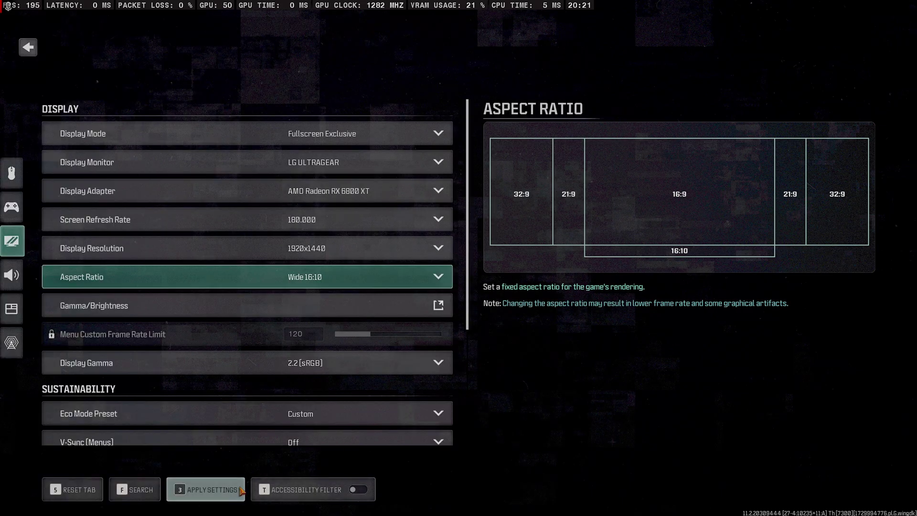
click(207, 490)
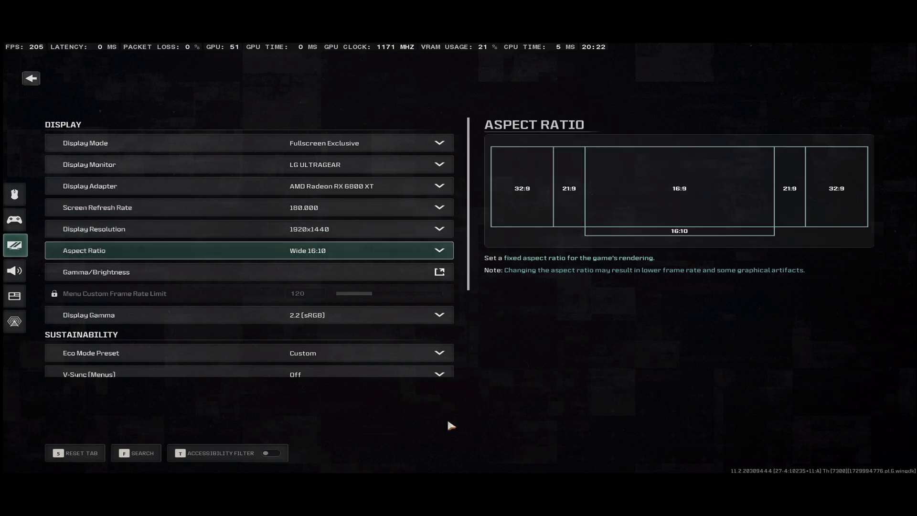
Leave the graphics settings and quit the game to the desktop
key(Escape)
key(Escape)
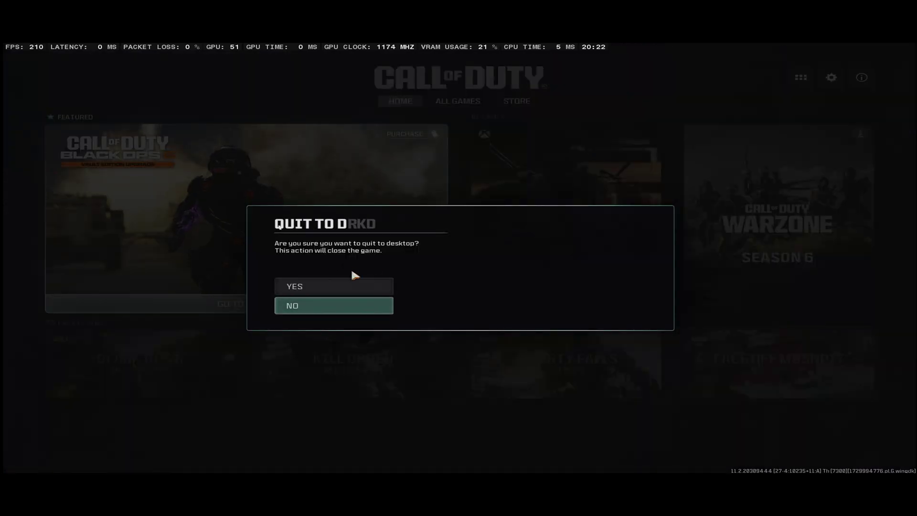
key(Return)
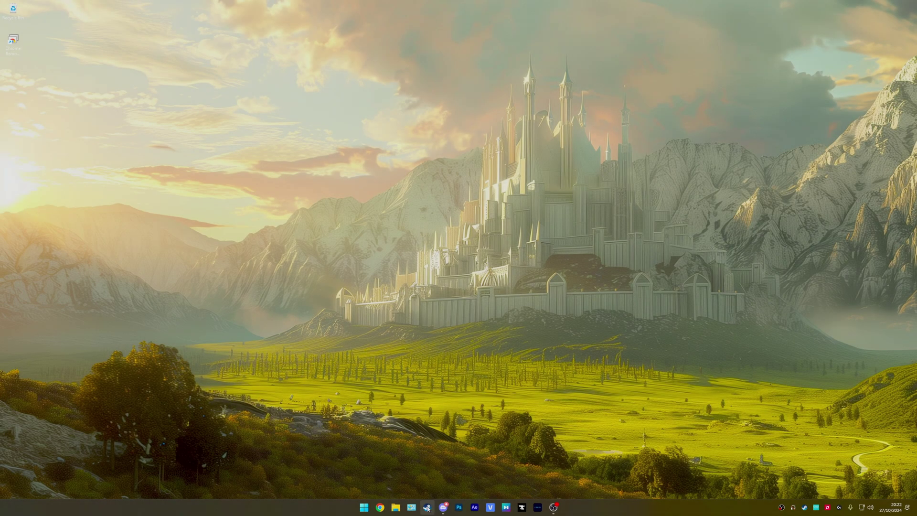
Switch to File Explorer and open the players folder inside Documents > Call of Duty
click(401, 509)
drag(502, 51, 606, 54)
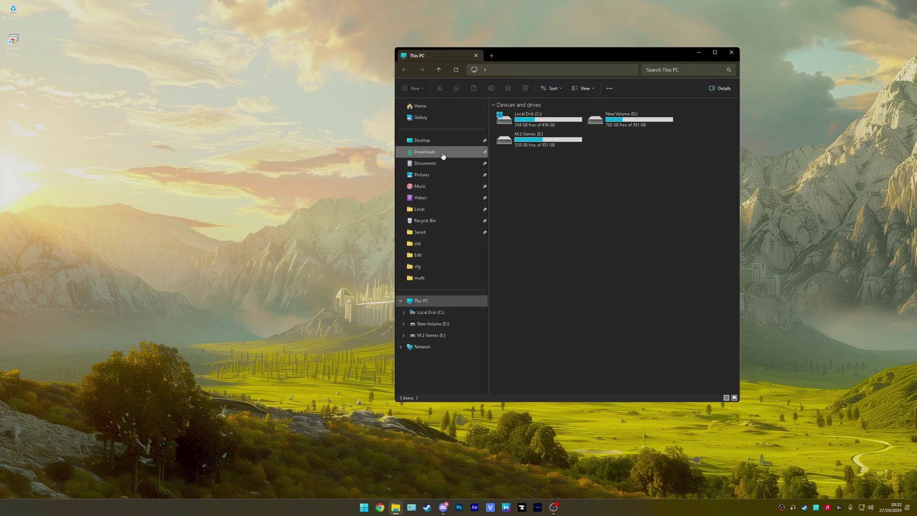
click(442, 164)
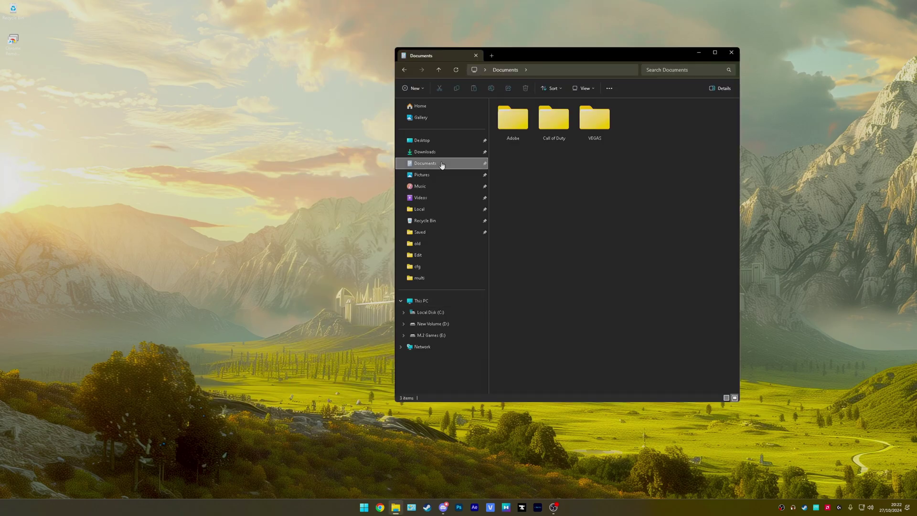
double_click(555, 123)
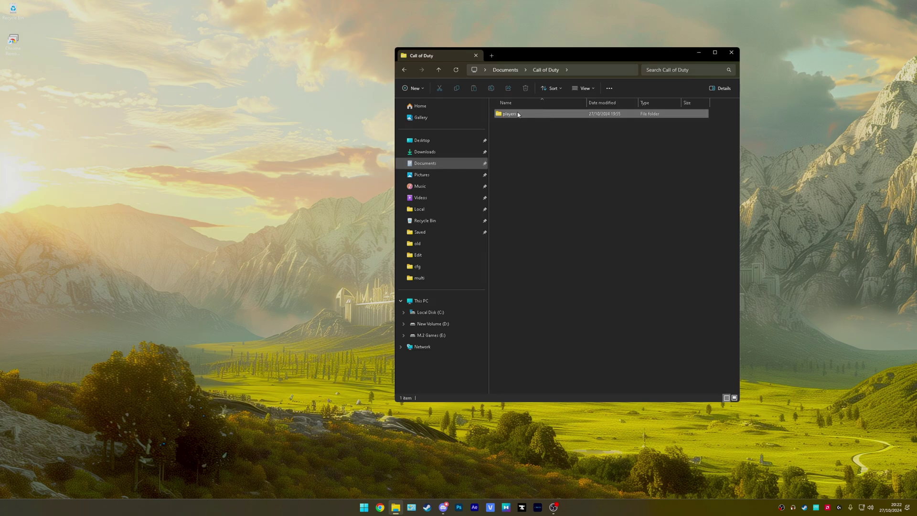
double_click(523, 119)
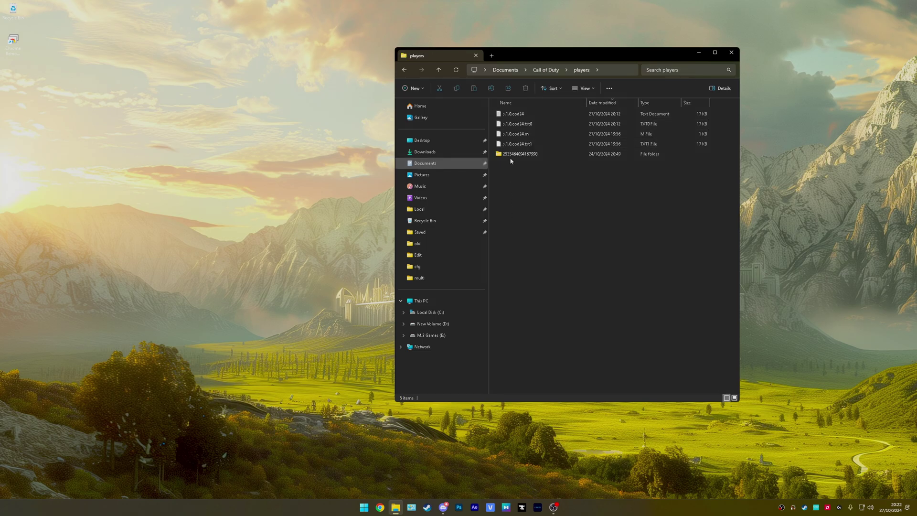
Clear the Read-only attribute of the s.1.0.cod24 text document in its properties
click(508, 118)
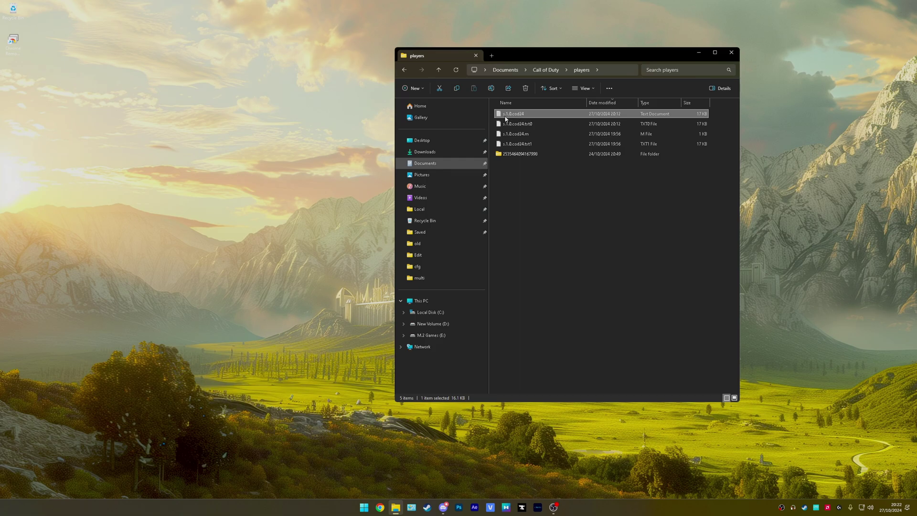
right_click(509, 117)
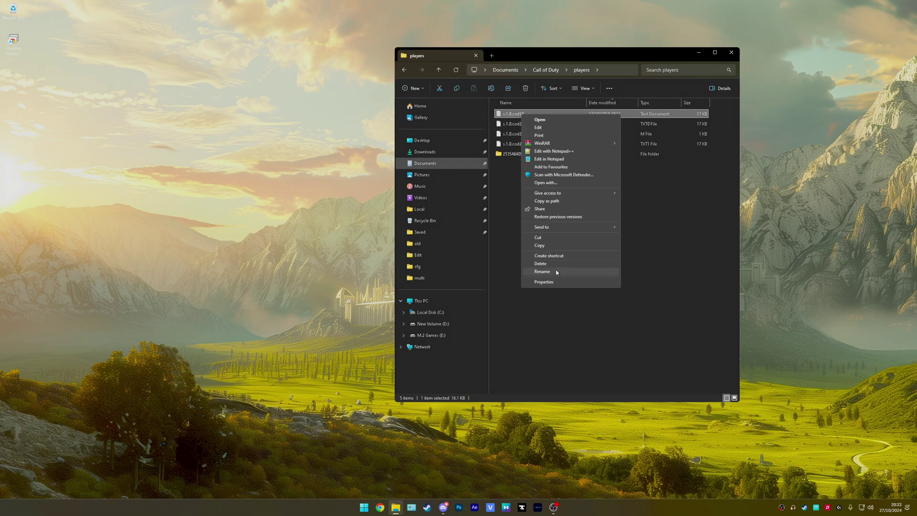
click(554, 281)
click(559, 250)
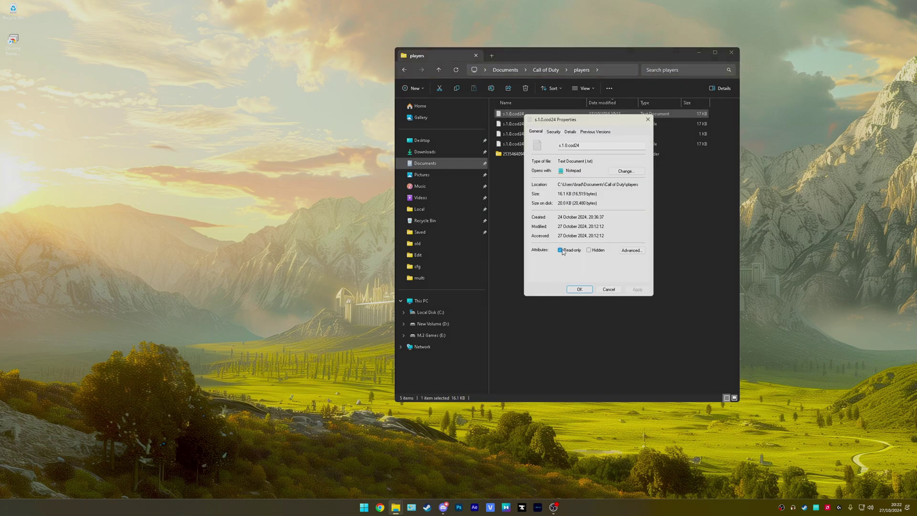
click(579, 289)
Open the s.1.0.cod24 text document for editing in Notepad and maximize the window
right_click(526, 115)
click(554, 131)
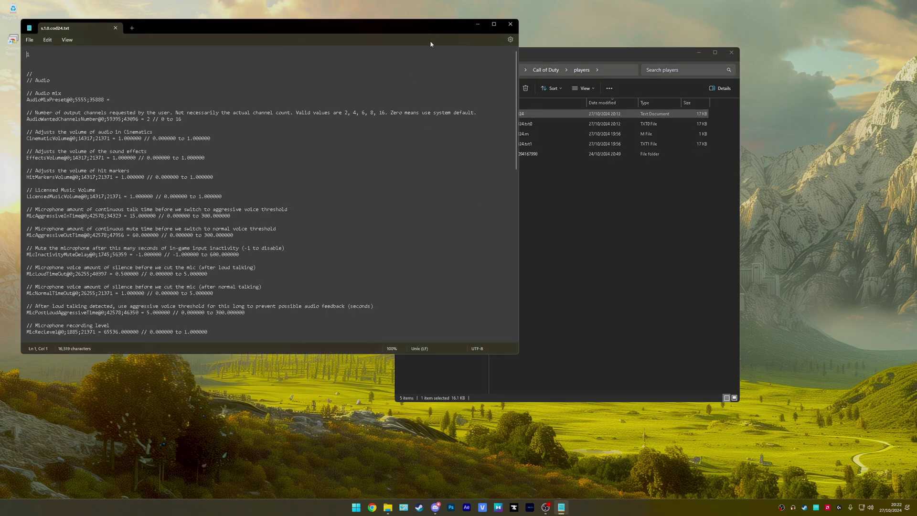
click(493, 23)
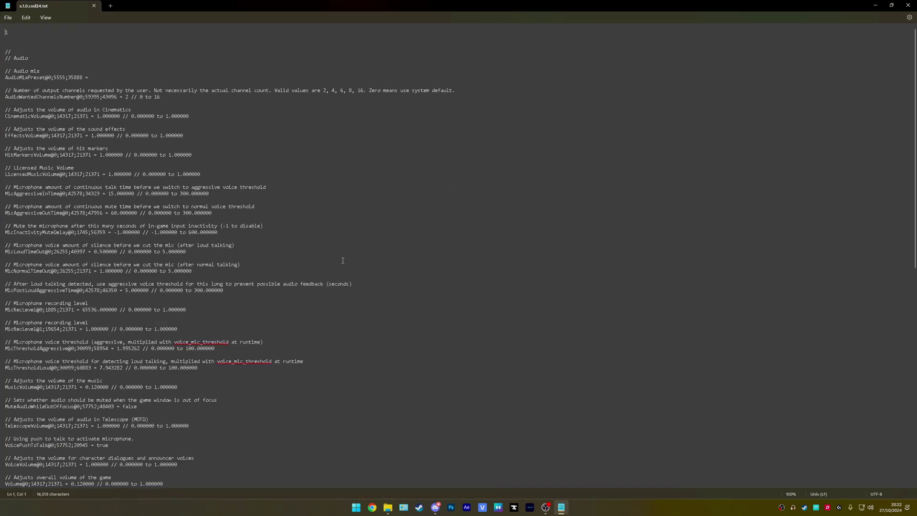
Search the config file for 16:10 and select the current value on the AspectRatio line
key(ctrl+f)
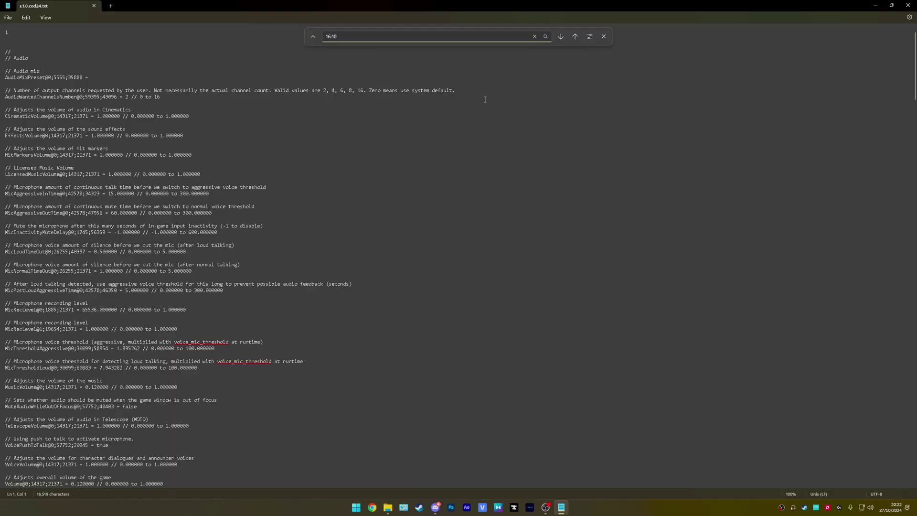
key(Return)
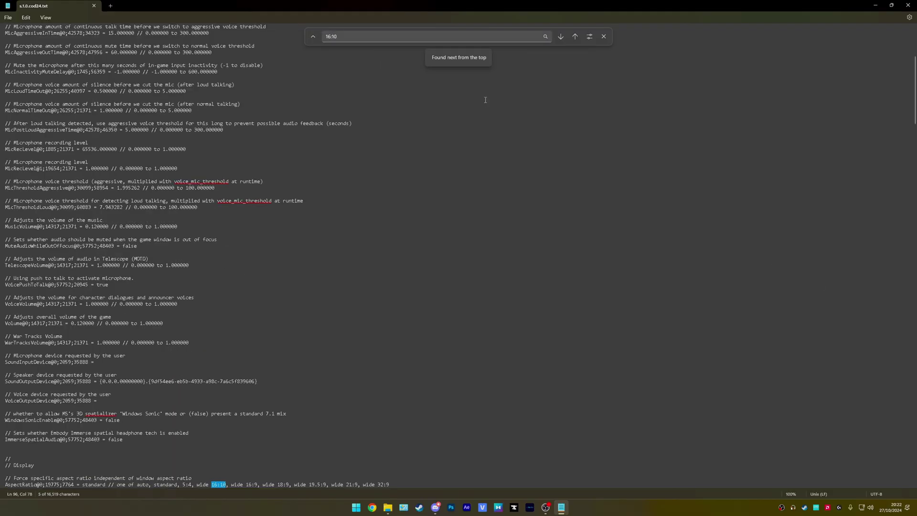
scroll(262, 385, down, 2)
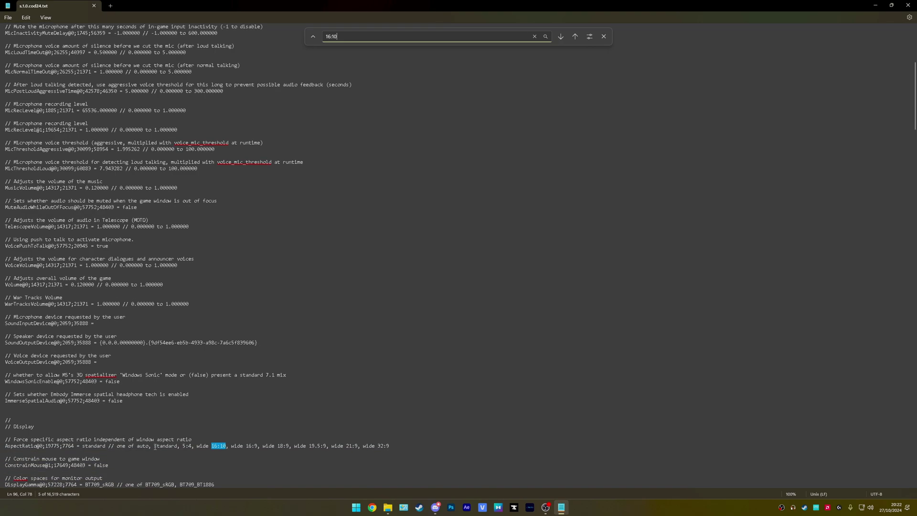
click(152, 446)
triple_click(8, 447)
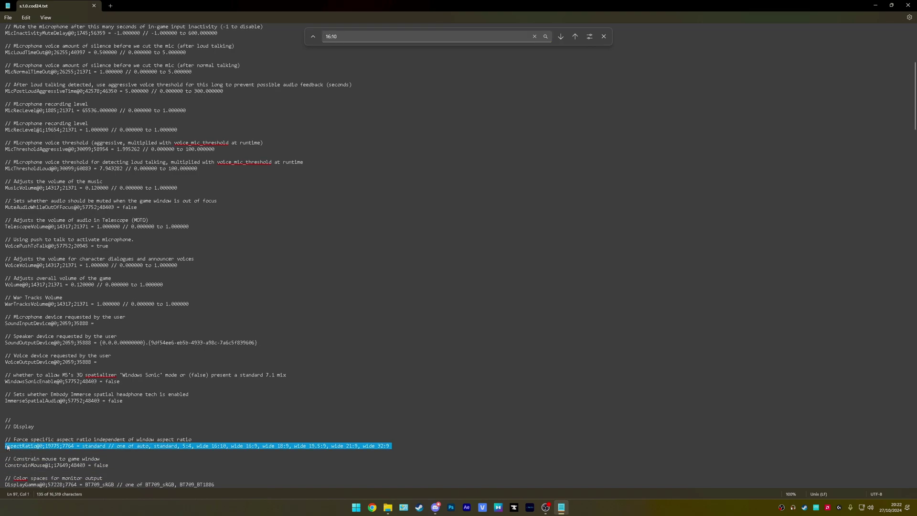
drag(5, 447, 106, 447)
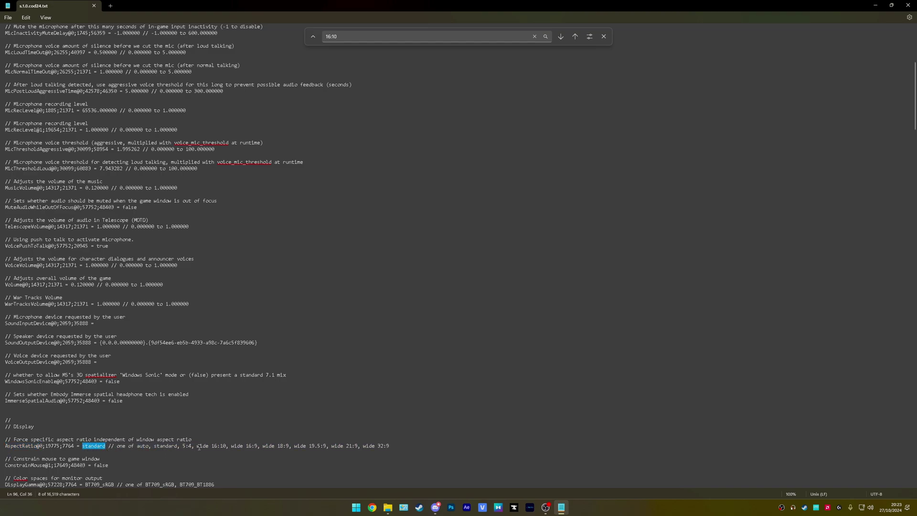
Paste wide 16:10 from the option list as the AspectRatio value and replace it with standard
drag(197, 448, 225, 449)
key(ctrl+c)
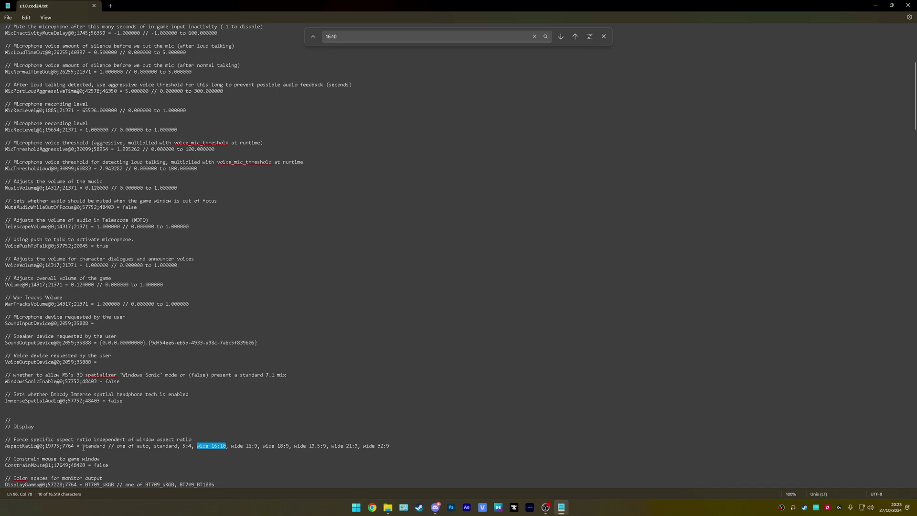
drag(84, 447, 112, 447)
key(ctrl+v)
text(stan)
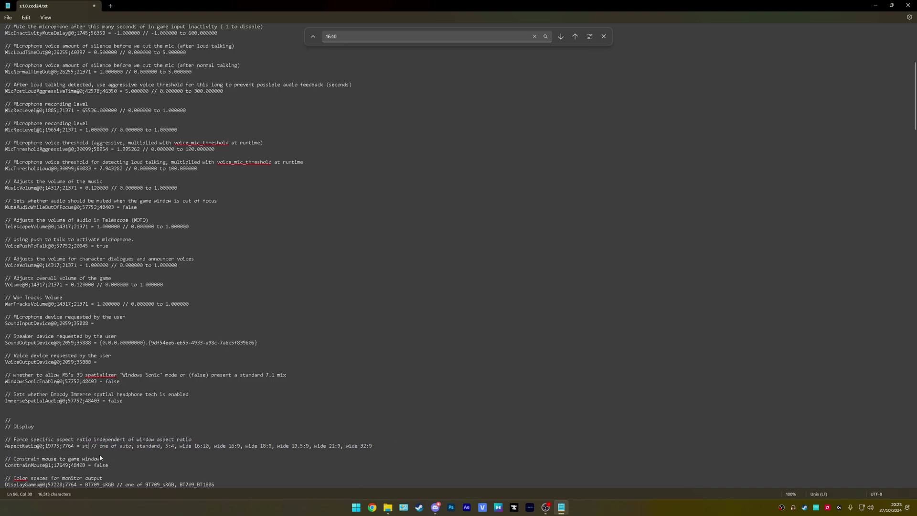
text(dard)
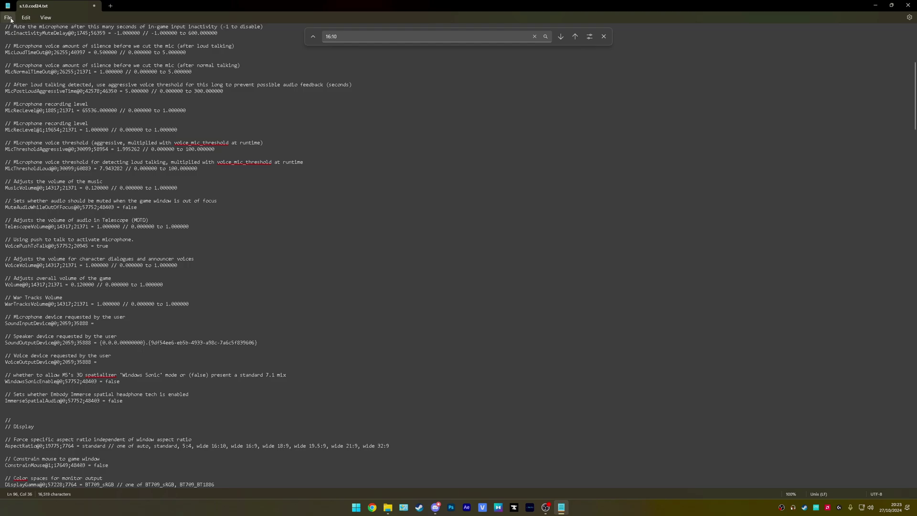
Save the edited s.1.0.cod24 config file and close Notepad
click(8, 17)
click(38, 65)
click(908, 5)
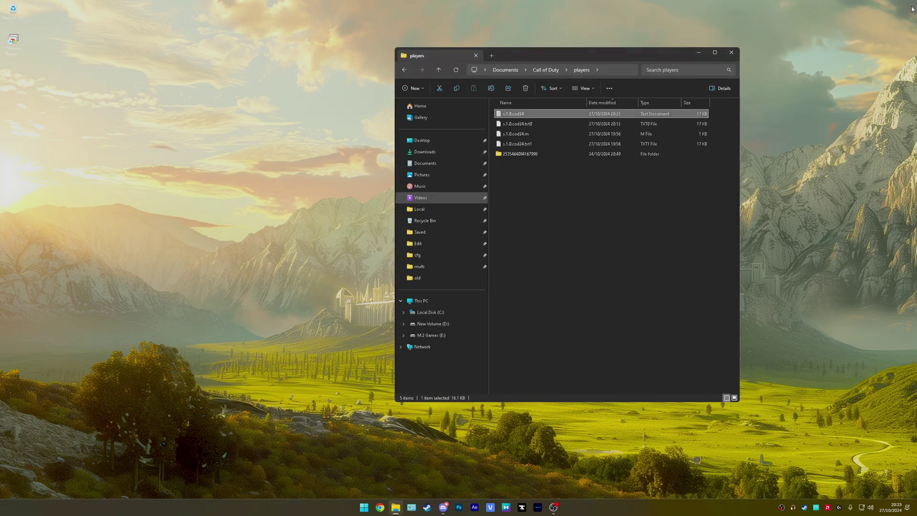
Set the s.1.0.cod24 text document to Read-only in its properties and close the players folder
right_click(515, 116)
click(535, 282)
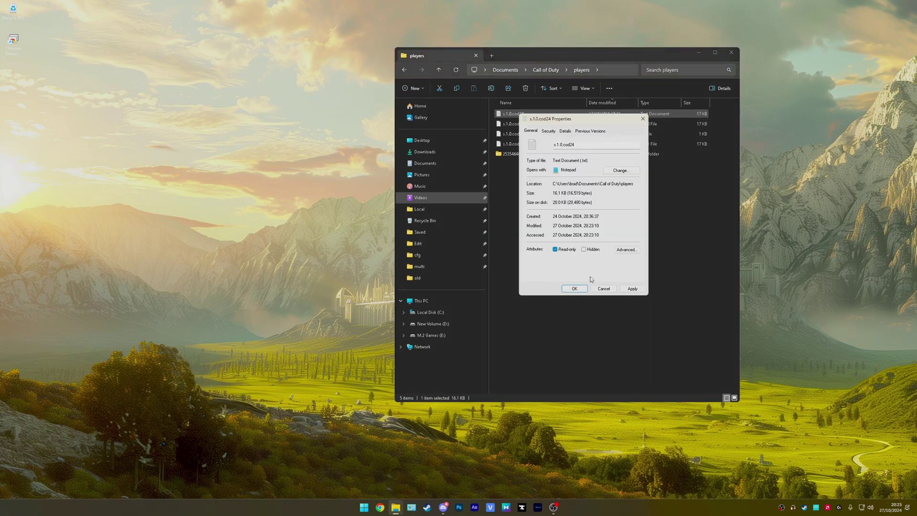
click(574, 289)
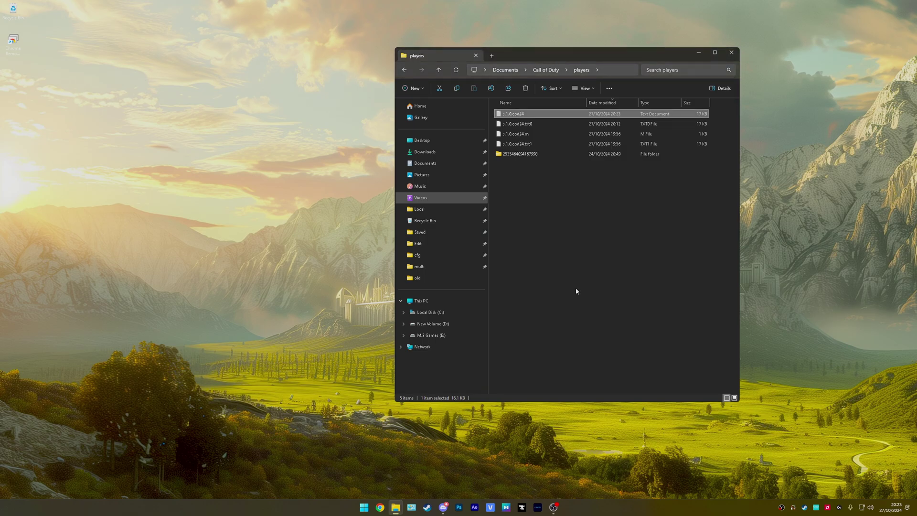
click(730, 54)
Launch Call of Duty and dismiss the Black Ops 6 welcome pop-up
click(364, 507)
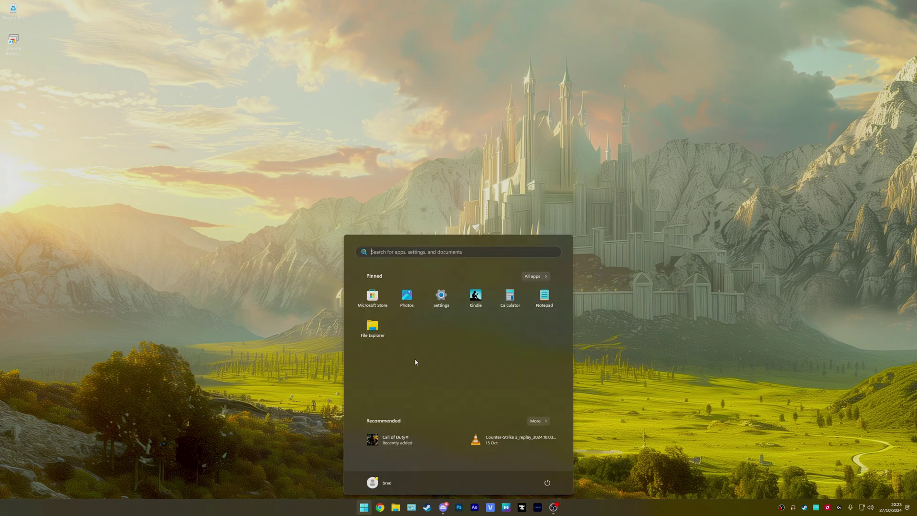
click(406, 441)
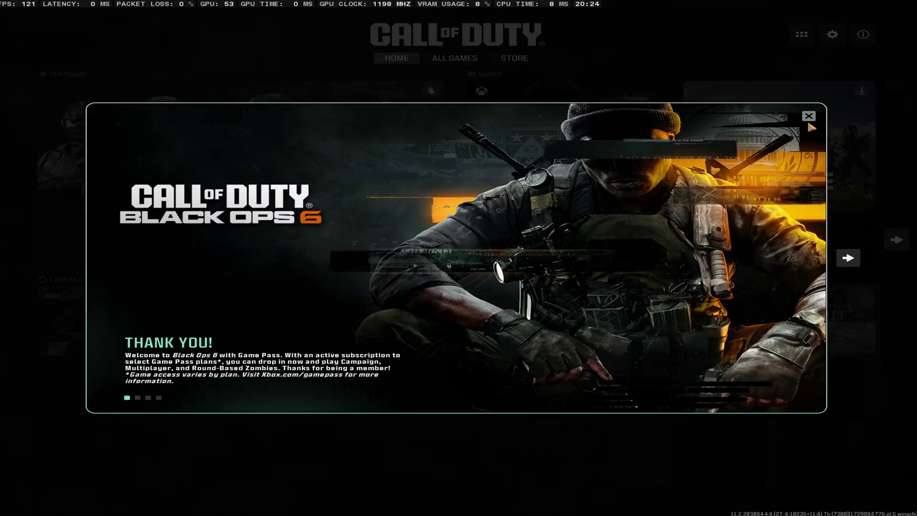
click(808, 116)
Enter Black Ops 6 Multiplayer and start the Firing Range from the Weapons section
click(266, 321)
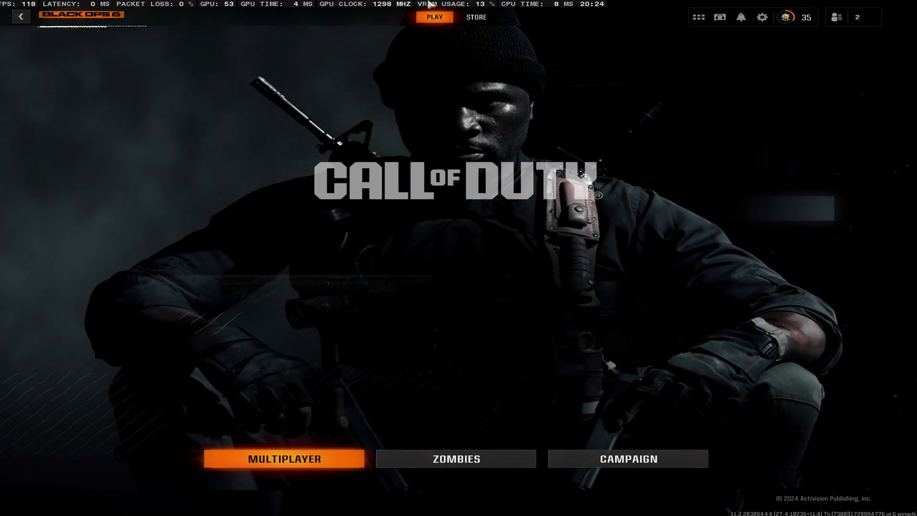
click(316, 462)
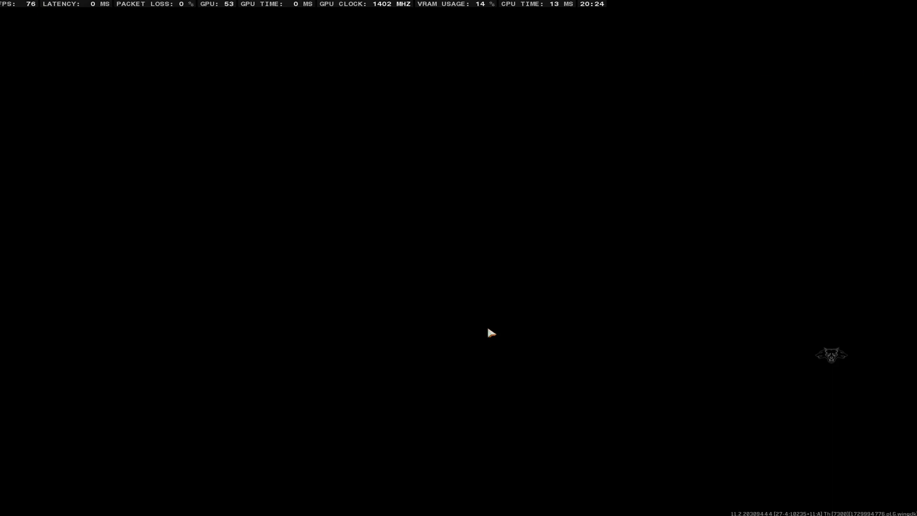
click(90, 334)
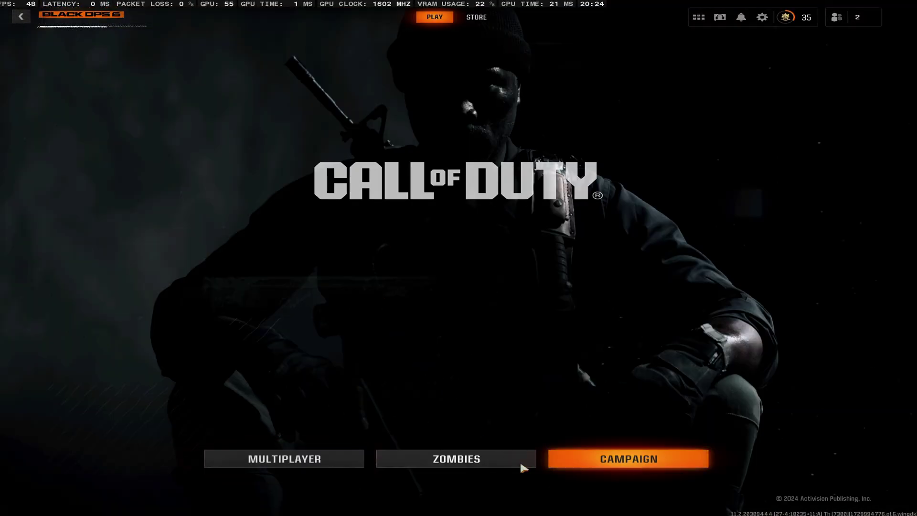
click(316, 463)
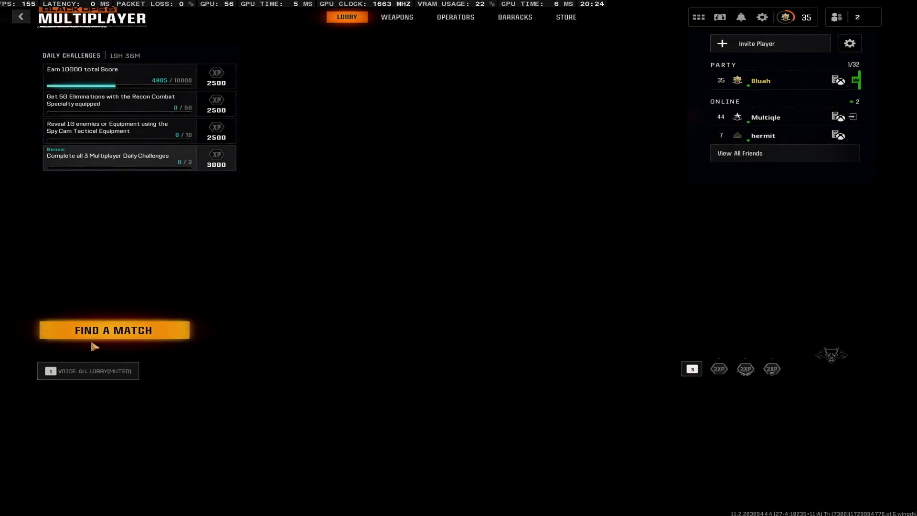
key(e)
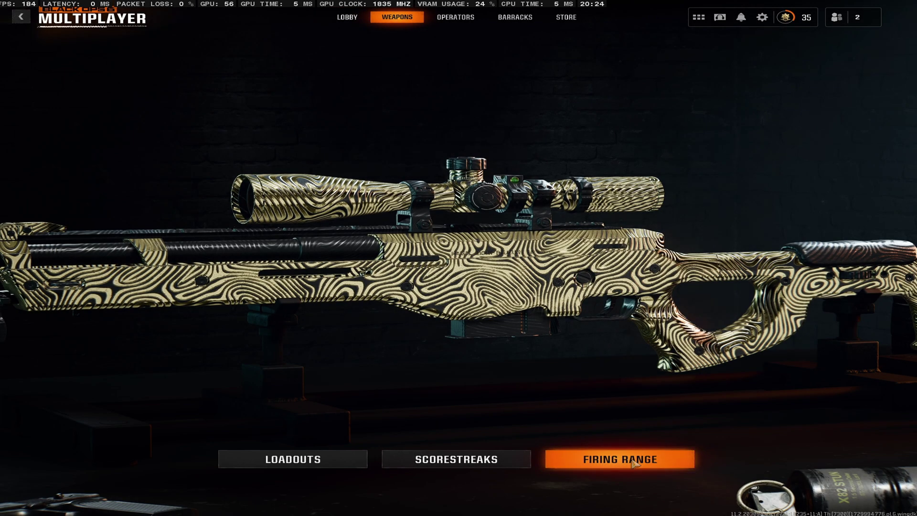
click(634, 462)
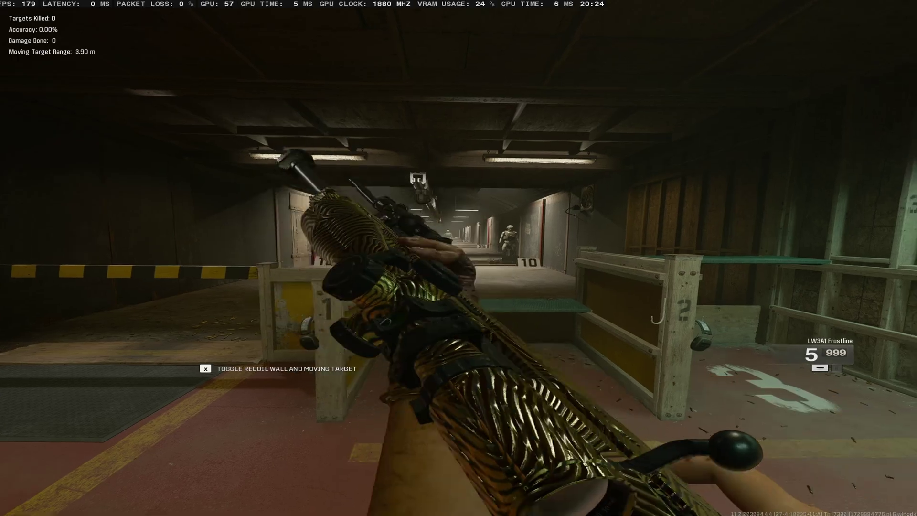
Aim through the sniper scope and shoot the range targets to check how the stretched aspect ratio looks
right_click(458, 258)
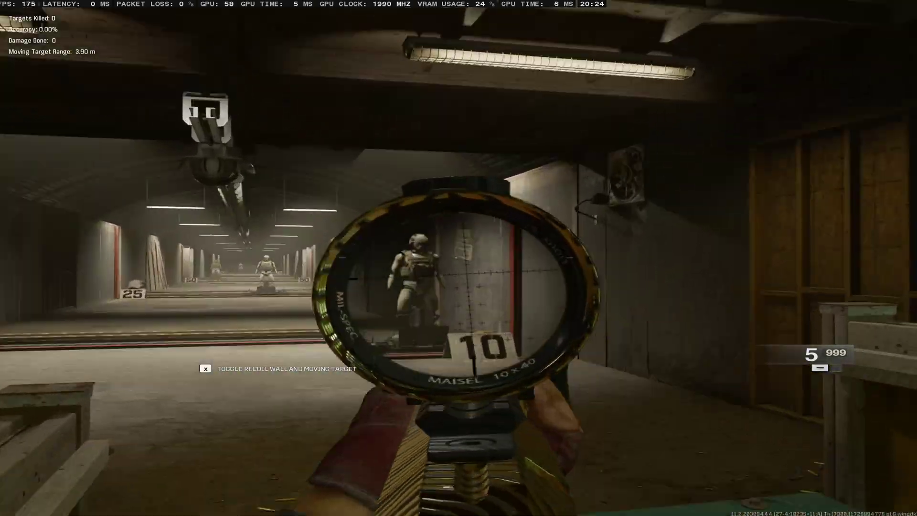
click(458, 257)
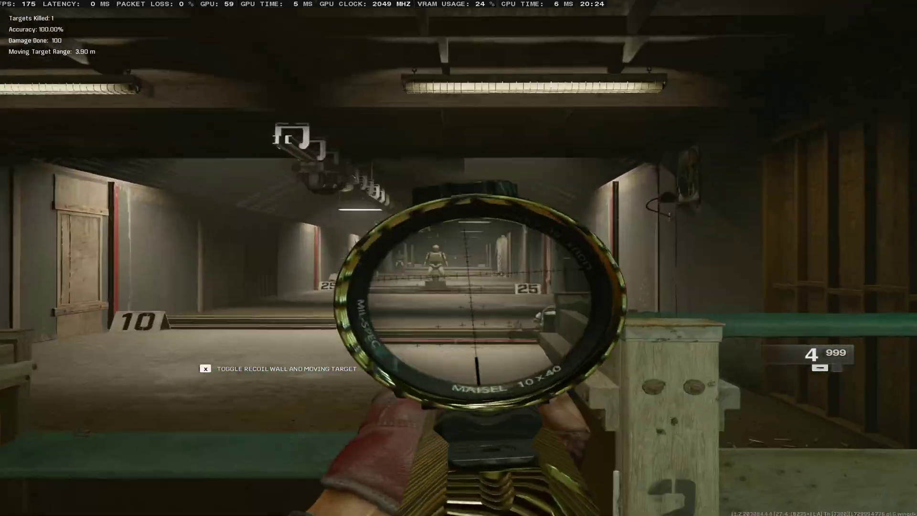
click(458, 258)
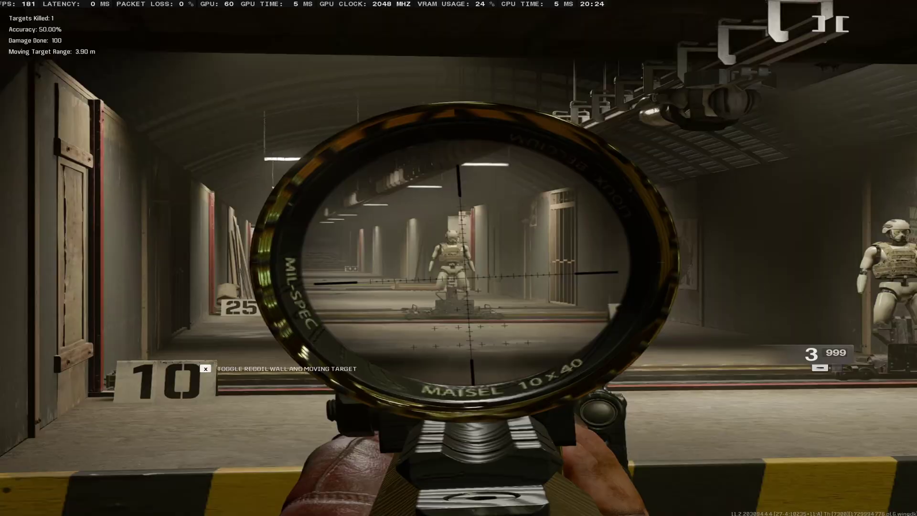
click(459, 258)
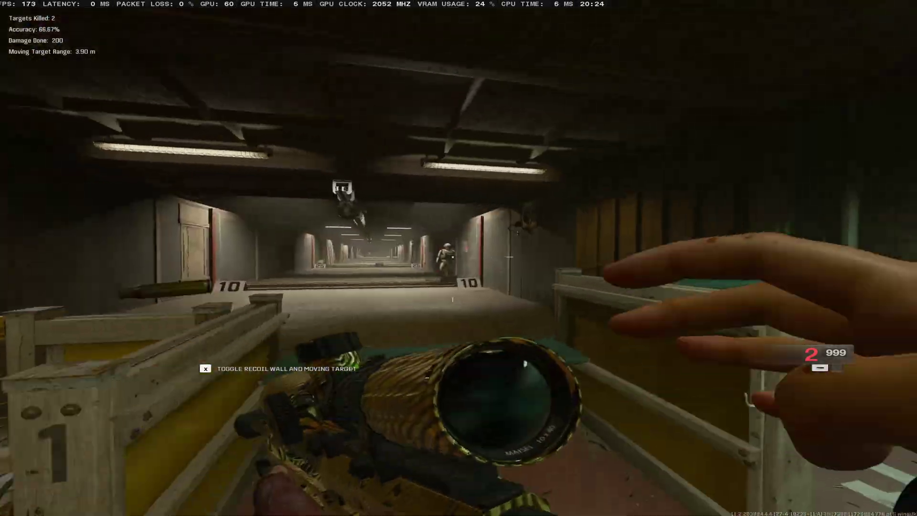
right_click(458, 258)
click(458, 258)
right_click(459, 258)
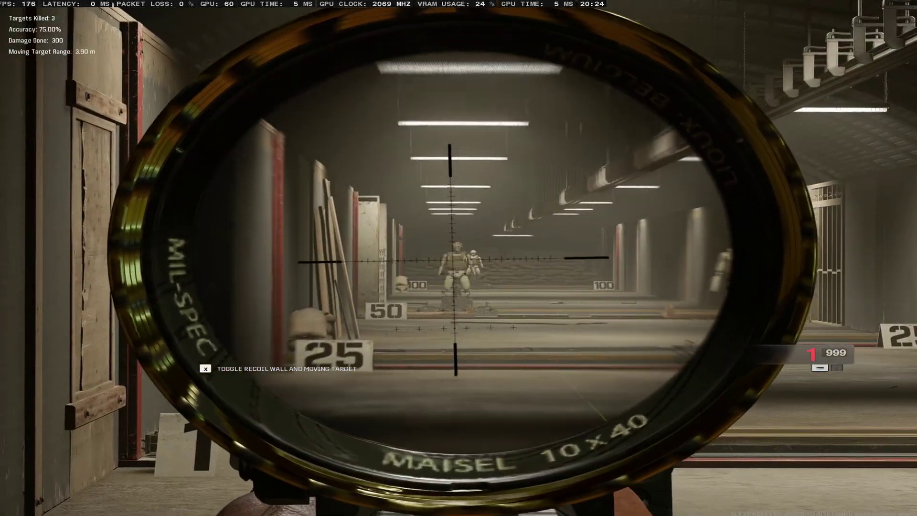
right_click(458, 258)
Leave the Firing Range and back out of Black Ops 6 to the Call of Duty home screen
key(Escape)
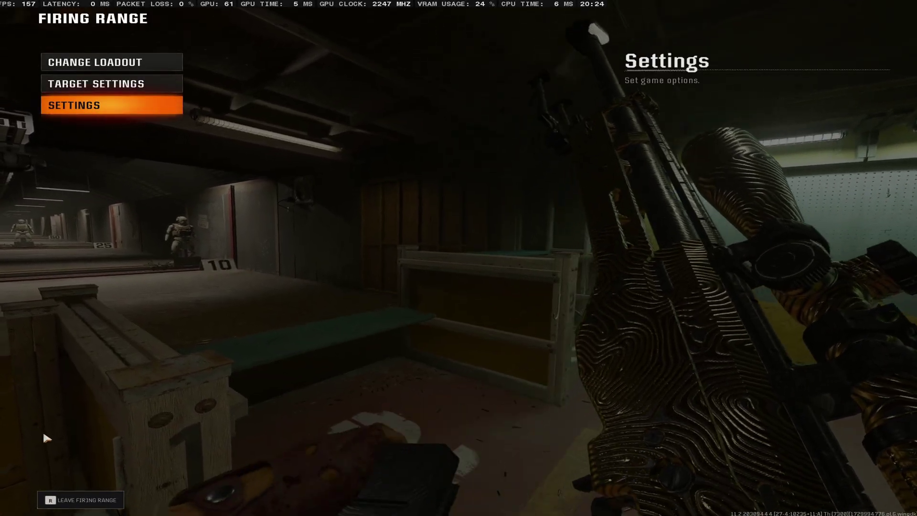
key(r)
key(Escape)
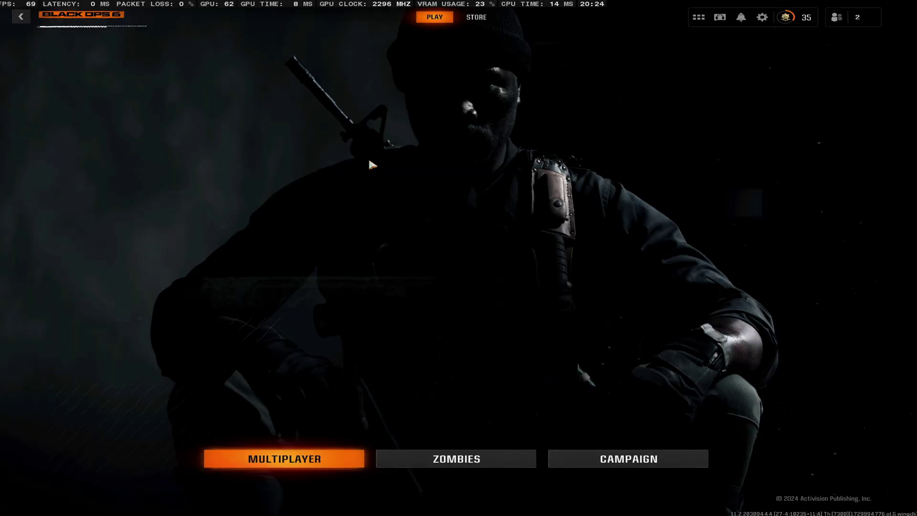
key(Escape)
key(Escape)
click(356, 289)
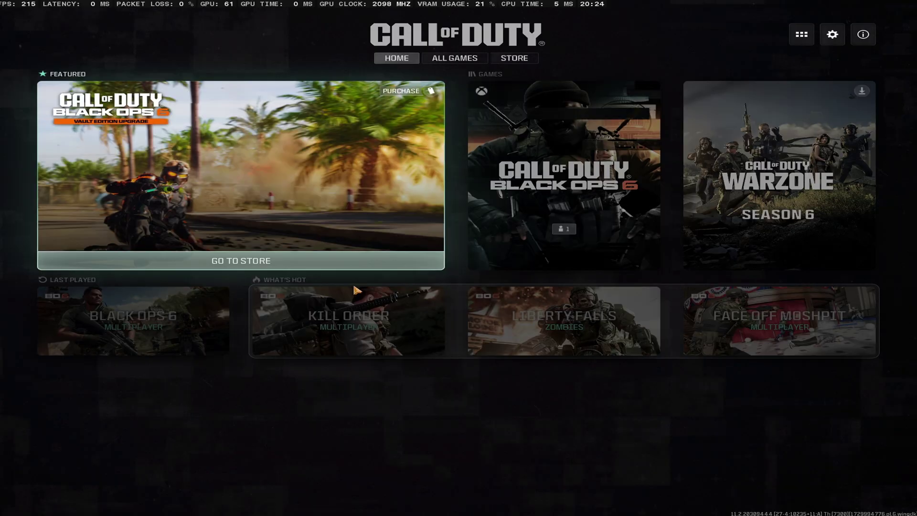